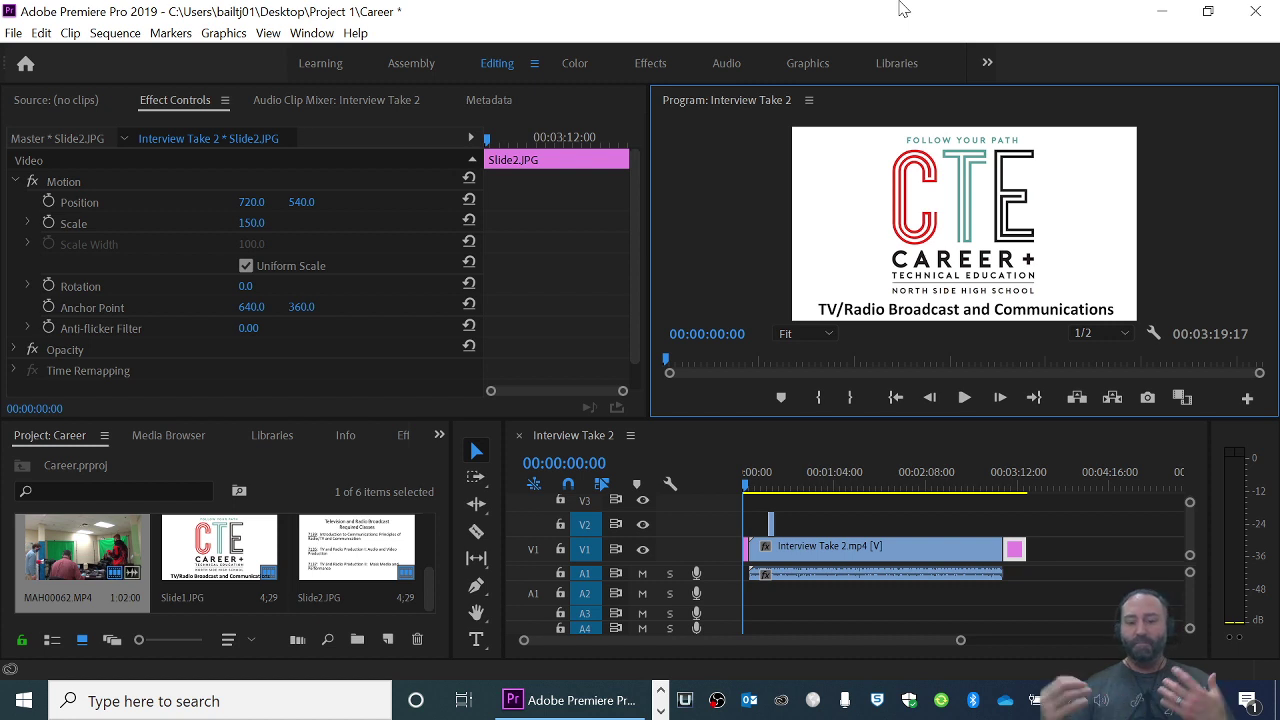
Put the playhead on the interview footage and enlarge track A1 to show its waveforms
{"action": "left_click", "coordinate": [749, 488]}
{"action": "left_click_drag", "start_coordinate": [755, 497], "coordinate": [751, 496]}
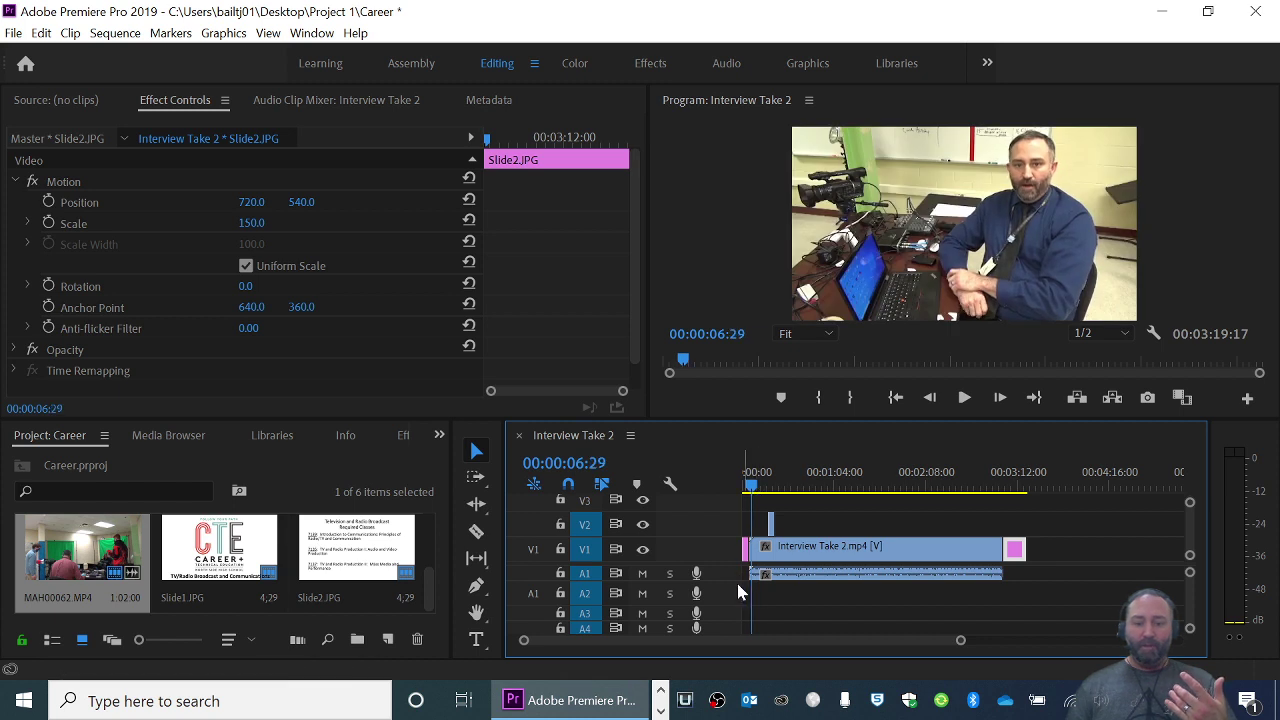
{"action": "left_click_drag", "start_coordinate": [735, 583], "coordinate": [735, 606]}
{"action": "left_click_drag", "start_coordinate": [1190, 627], "coordinate": [1188, 604]}
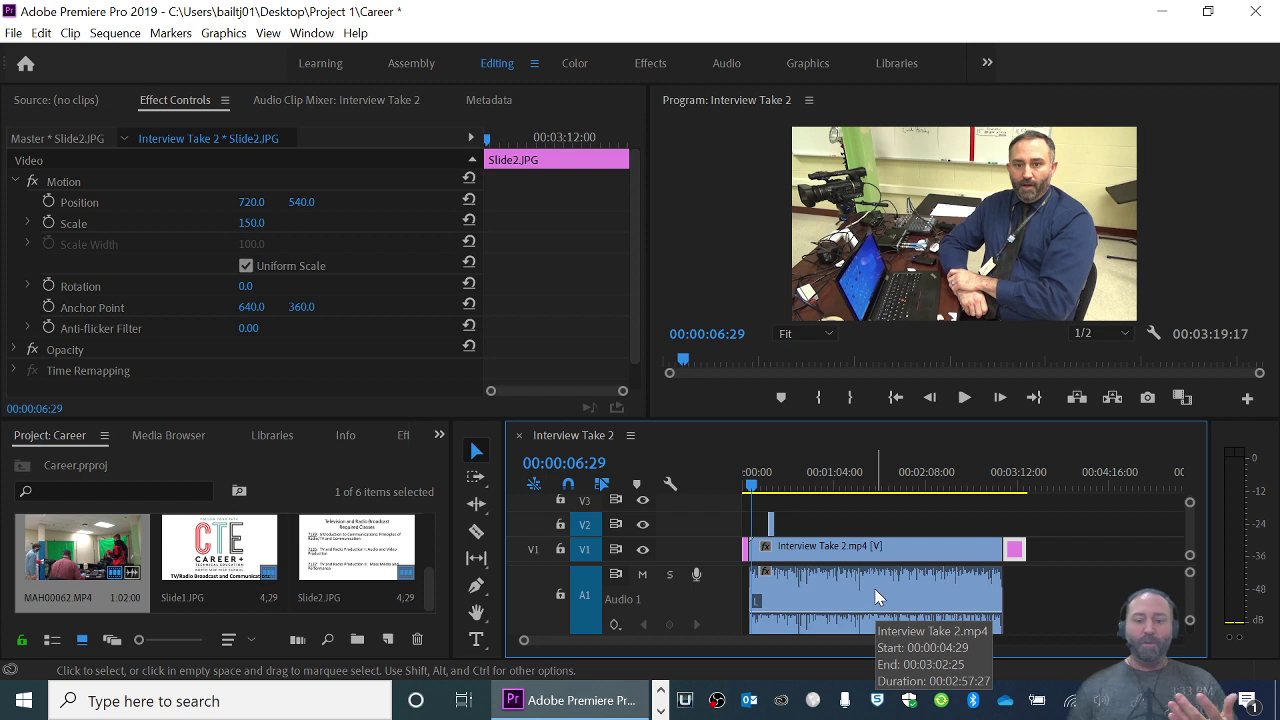
{"action": "scroll", "coordinate": [1186, 592], "scroll_direction": "down", "scroll_amount": 1}
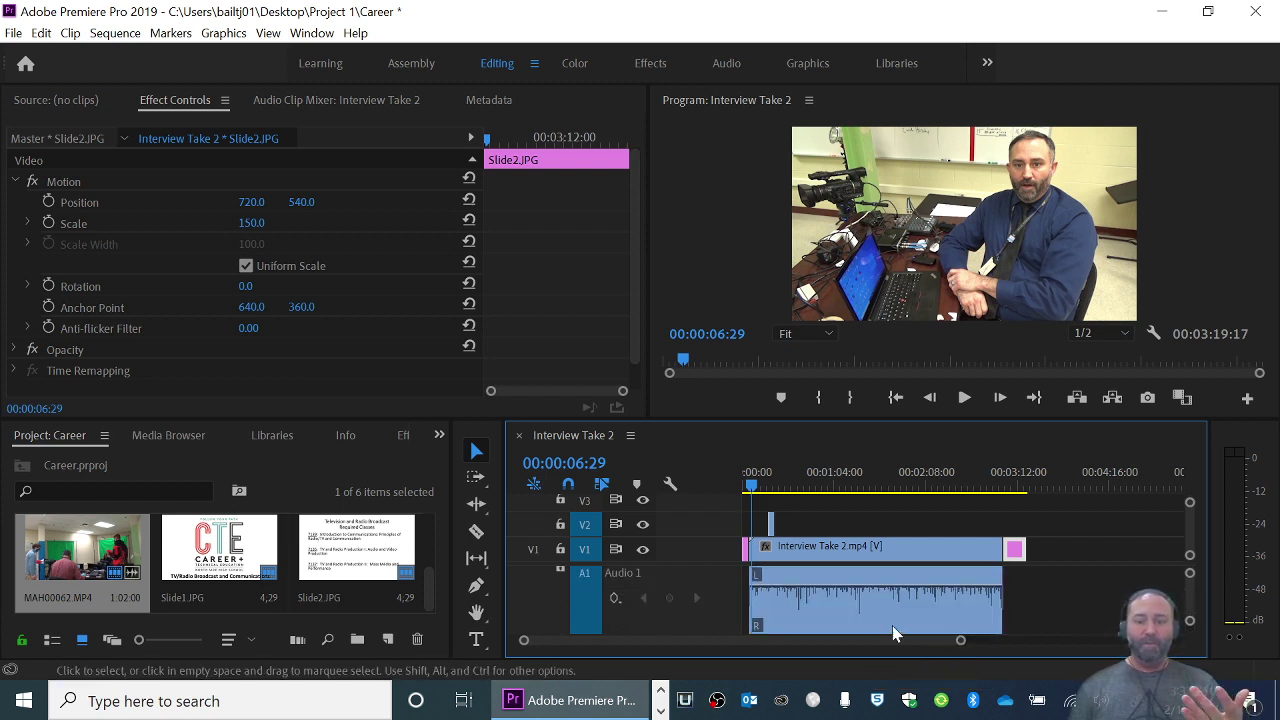
For Interview Take 2, collapse Motion and expand Volume, then enable Level keyframing at 00:00:06:29
{"action": "left_click", "coordinate": [878, 557]}
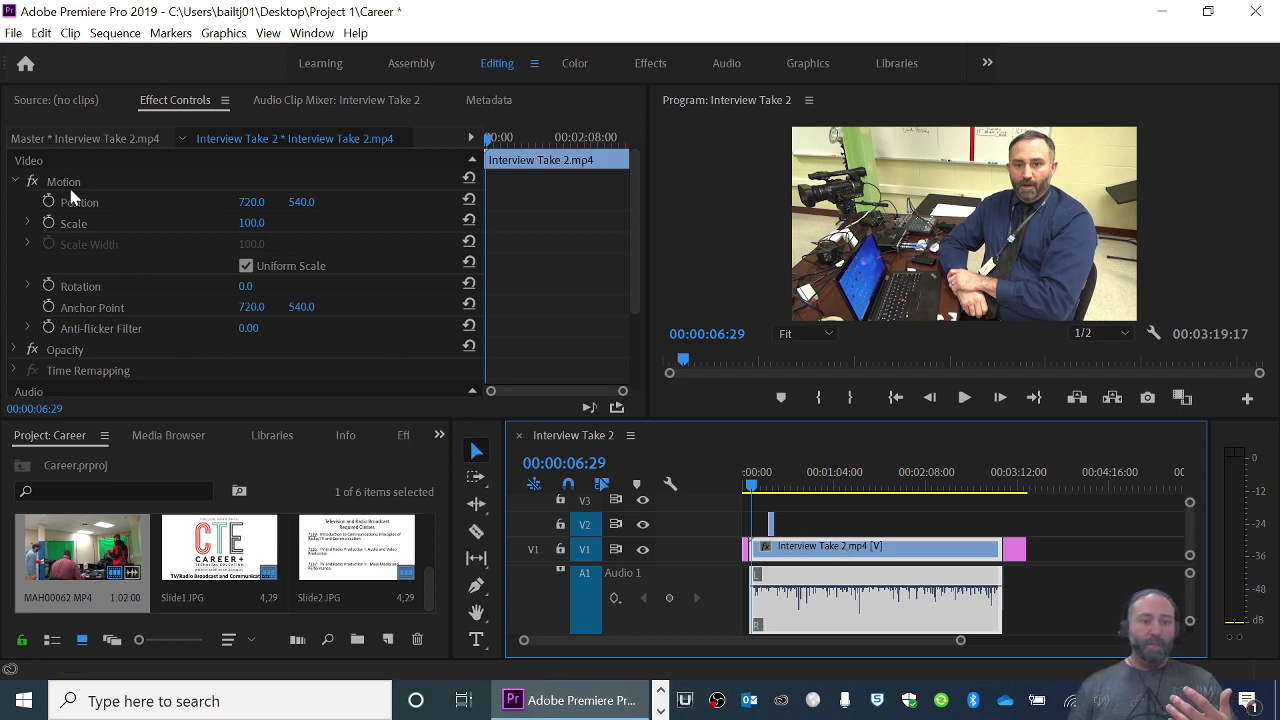
{"action": "left_click", "coordinate": [15, 183]}
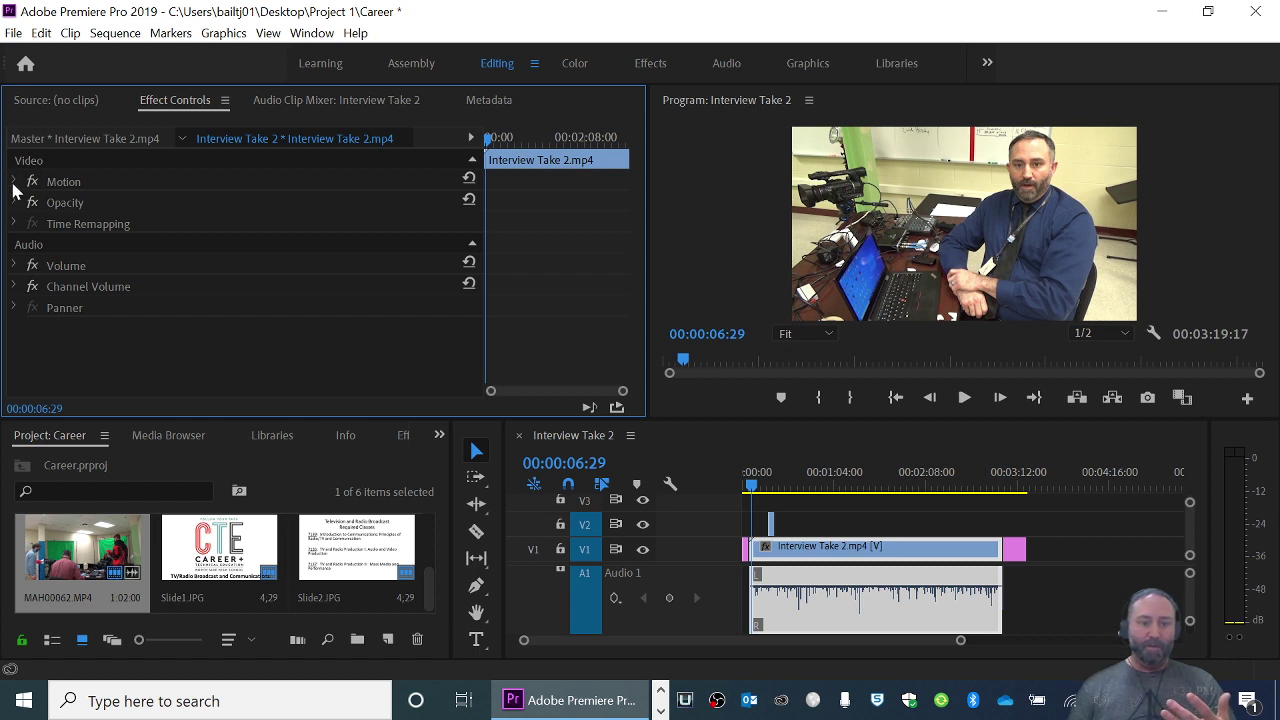
{"action": "left_click", "coordinate": [14, 266]}
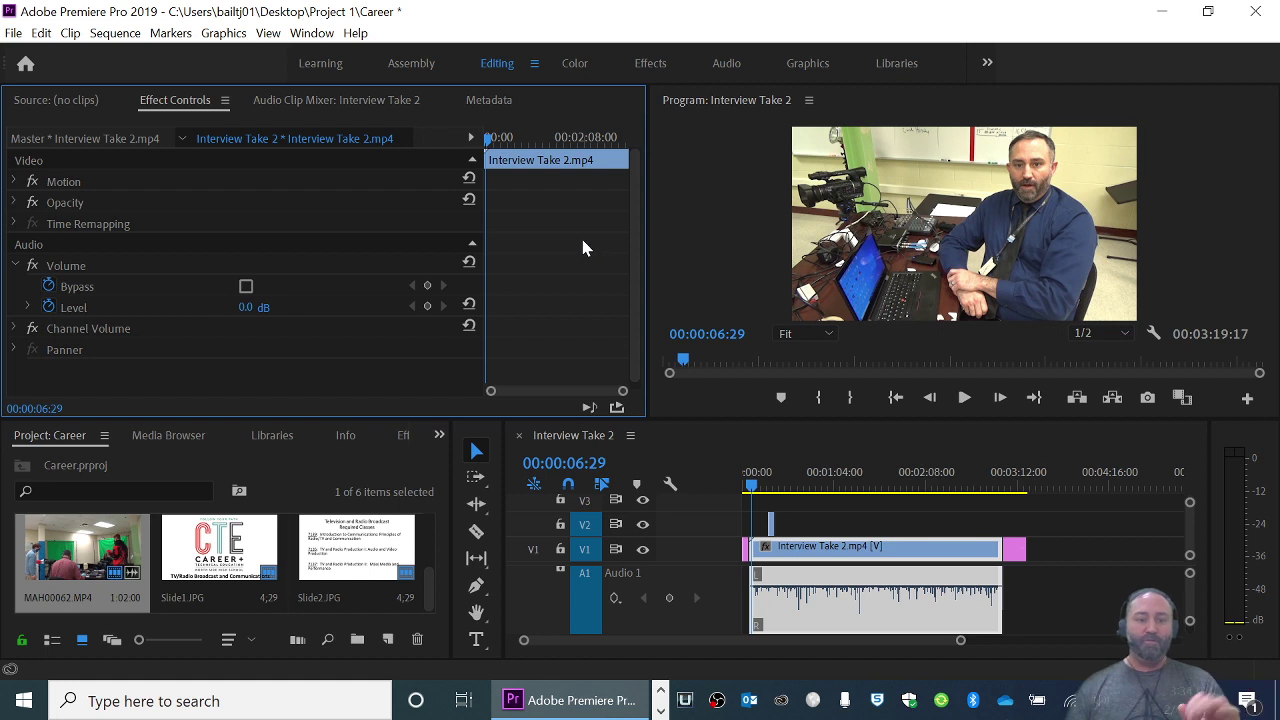
{"action": "left_click", "coordinate": [50, 309]}
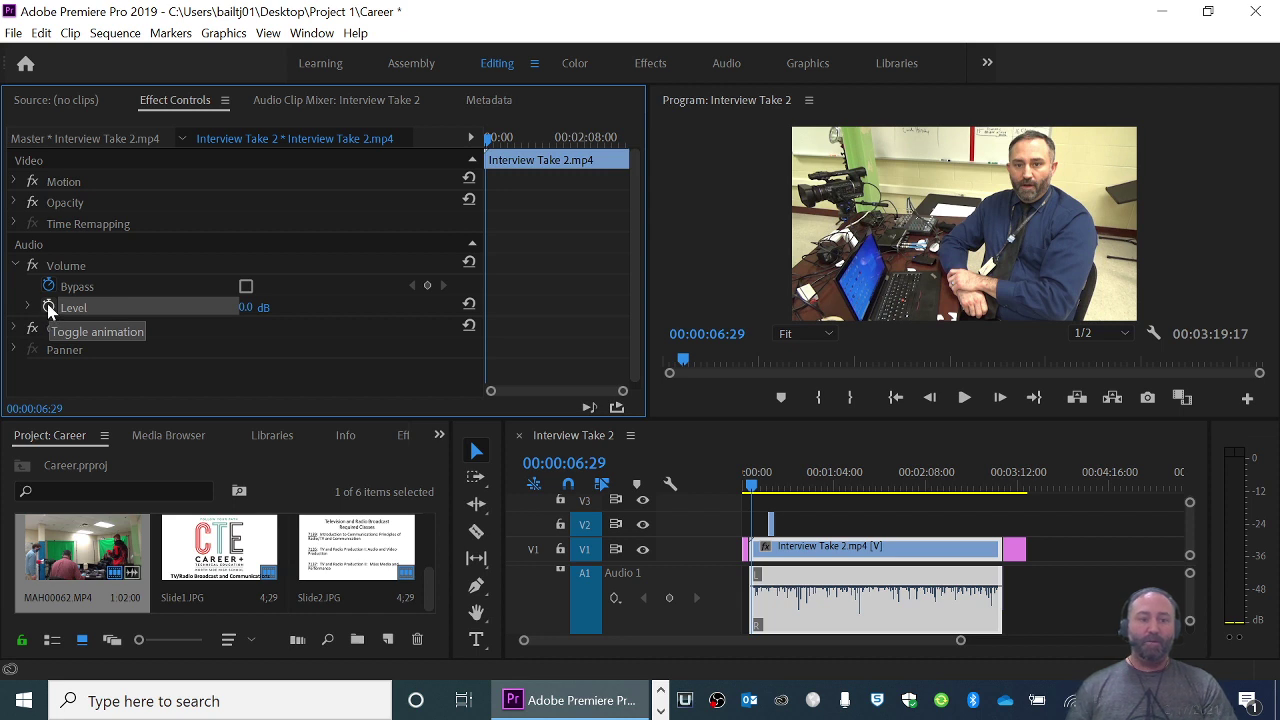
{"action": "left_click", "coordinate": [48, 308]}
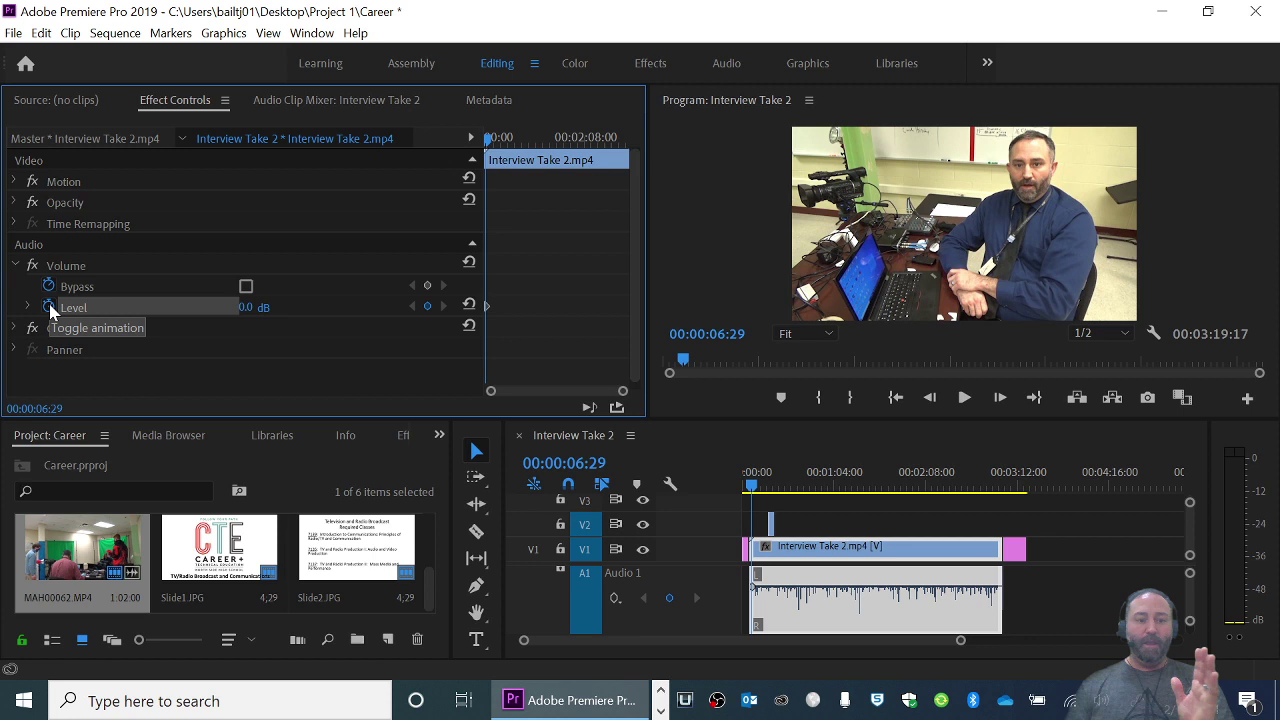
Switch off Level animation, confirming keyframe deletion, leaving Volume Level at 0.0 dB without keyframes
{"action": "left_click", "coordinate": [48, 308]}
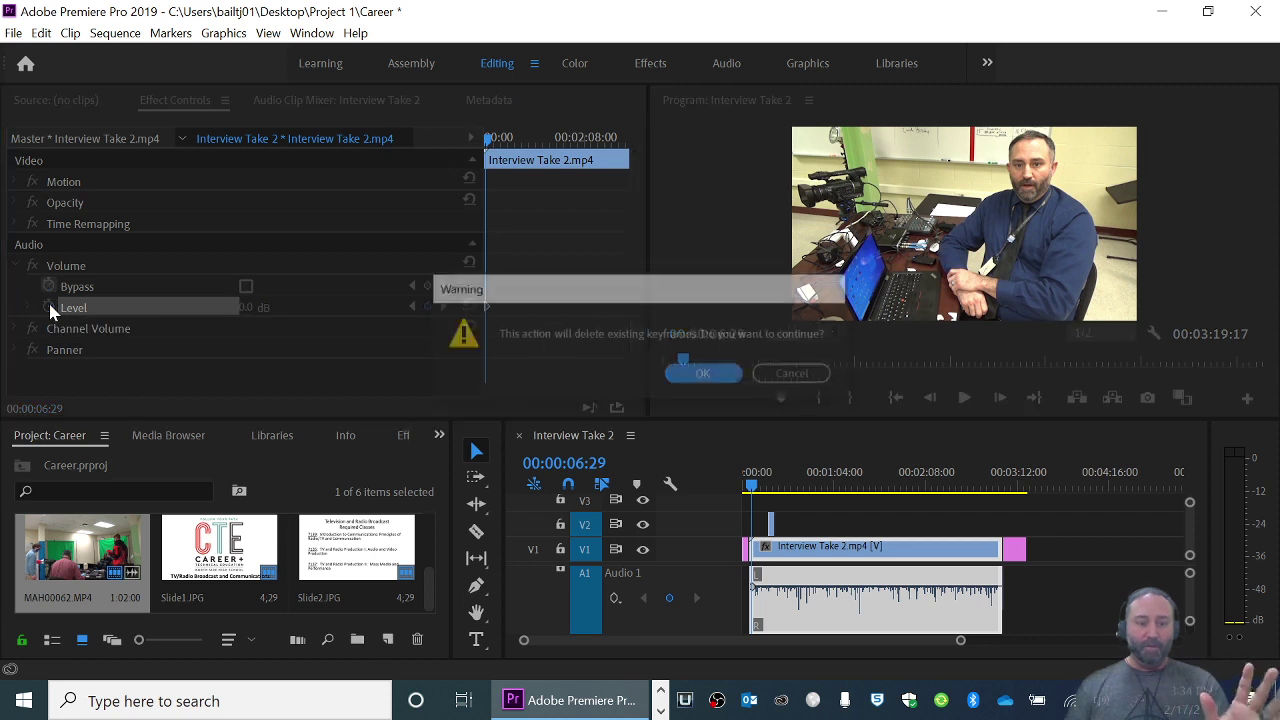
{"action": "left_click", "coordinate": [704, 375]}
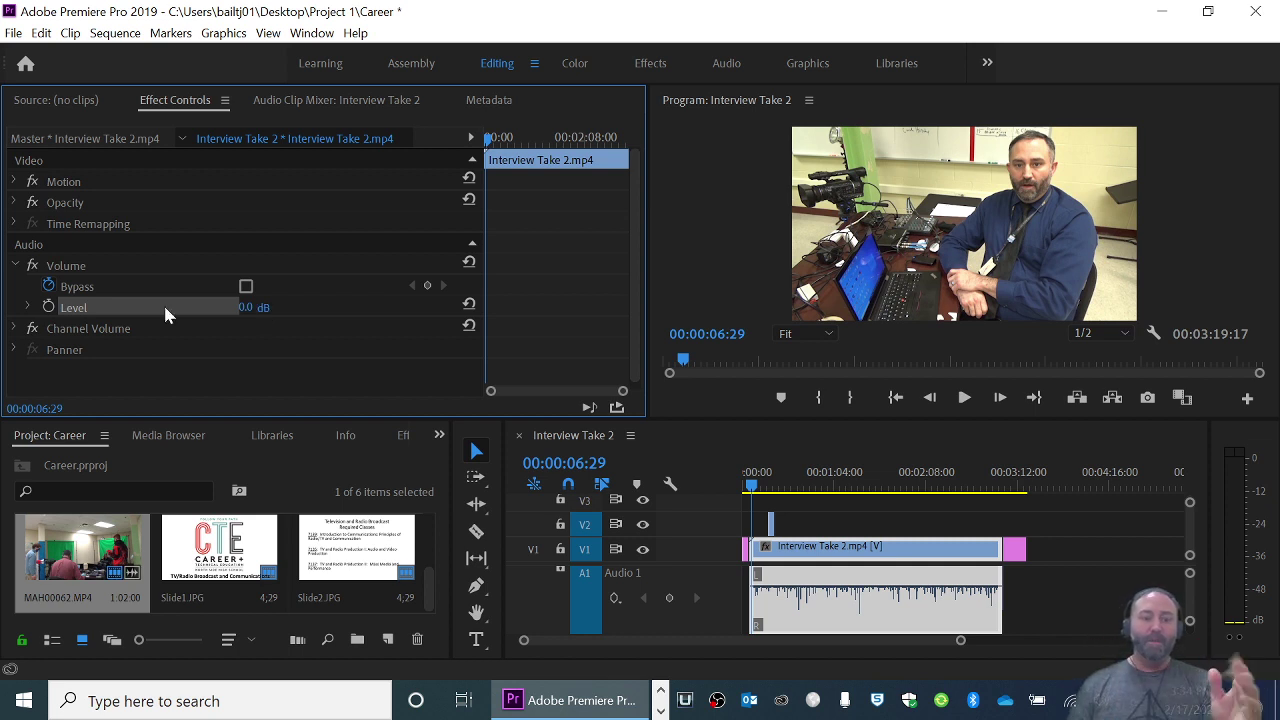
{"action": "left_click", "coordinate": [48, 307]}
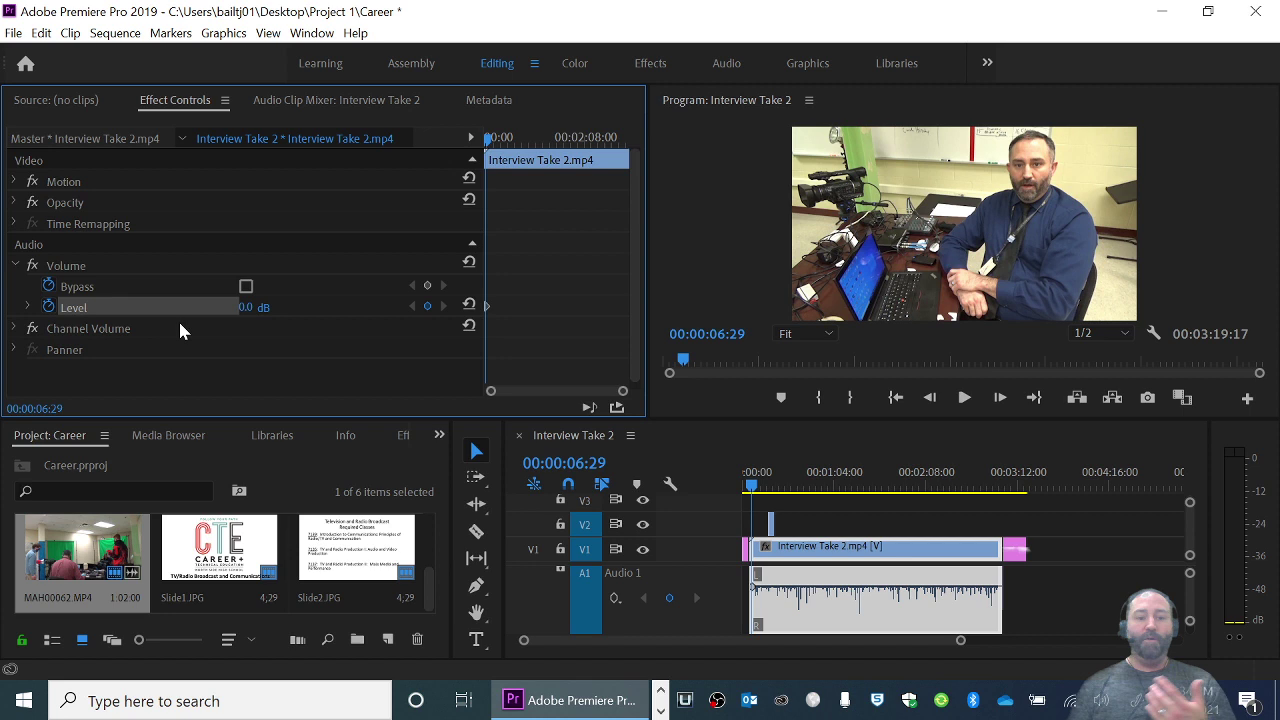
{"action": "left_click", "coordinate": [48, 307]}
{"action": "left_click", "coordinate": [706, 374]}
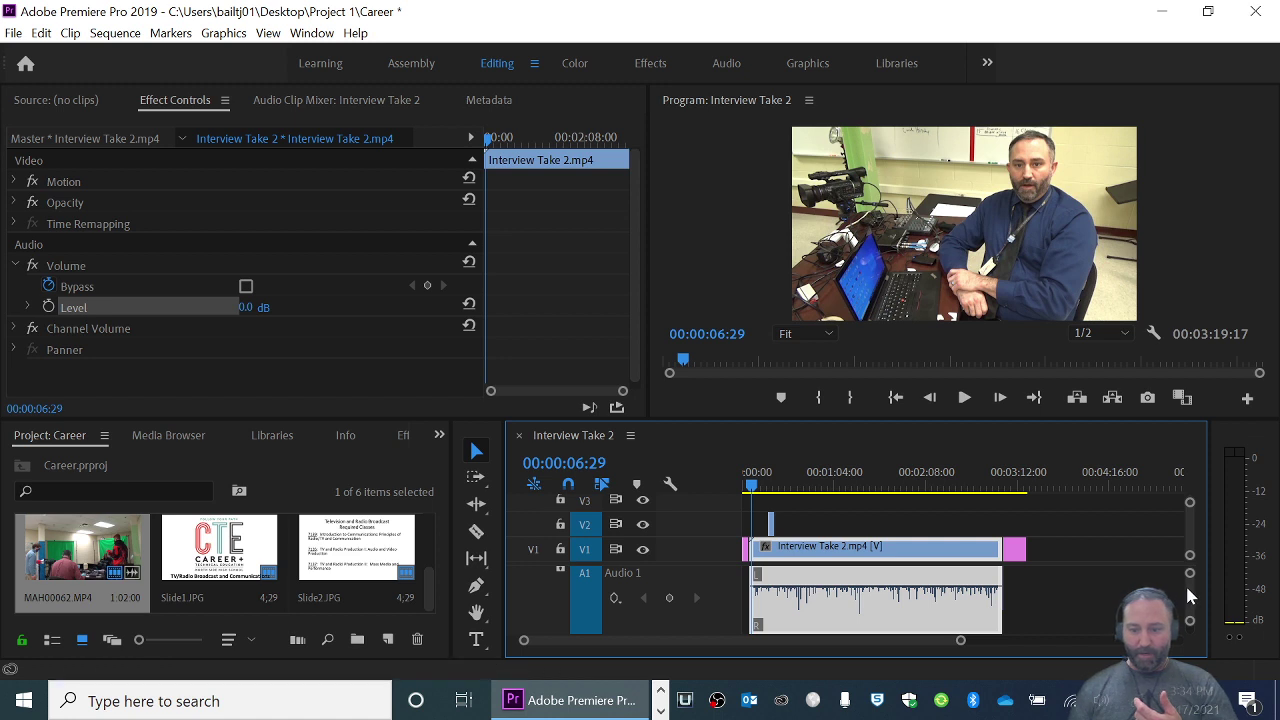
{"action": "scroll", "coordinate": [1185, 583], "scroll_direction": "up", "scroll_amount": 2}
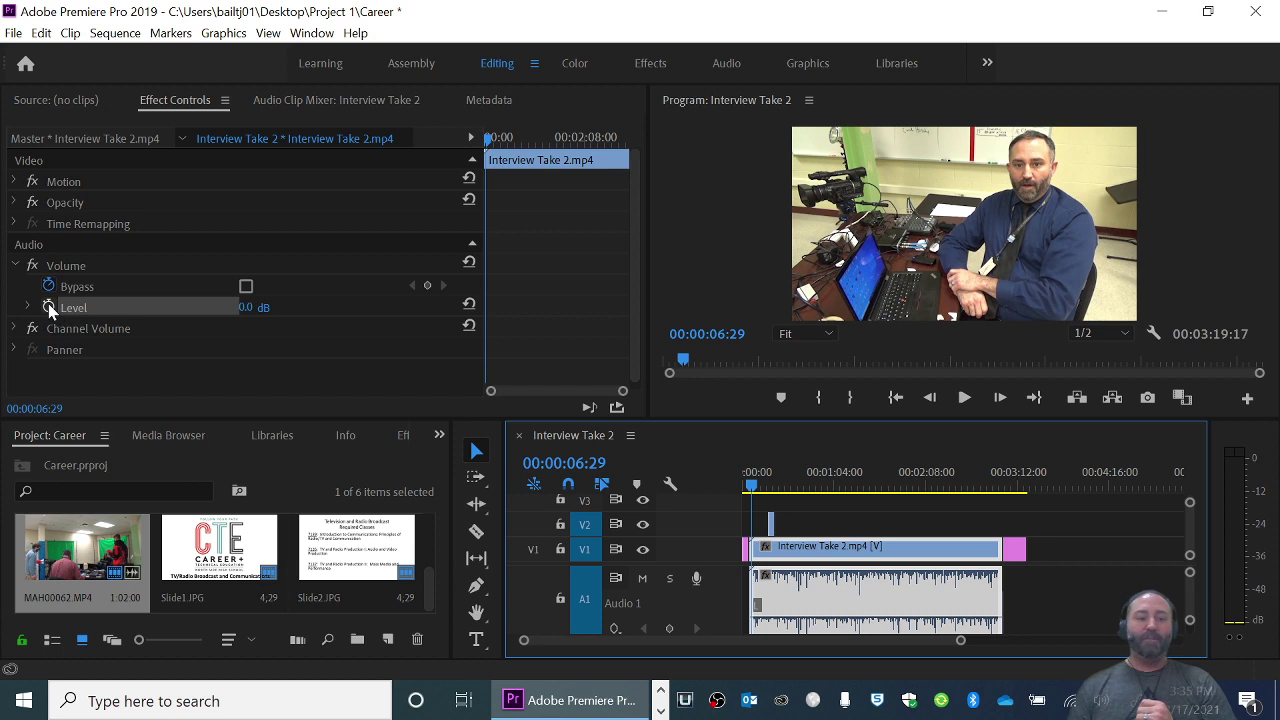
{"action": "left_click", "coordinate": [15, 265]}
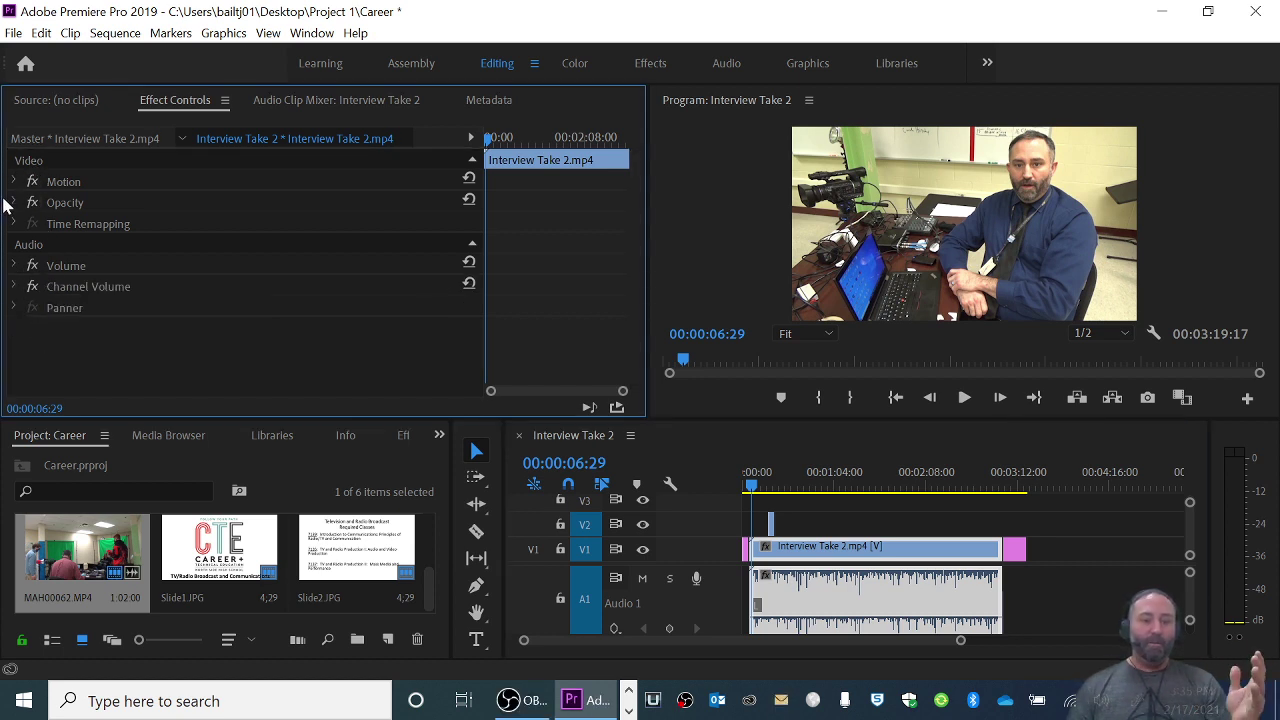
{"action": "left_click", "coordinate": [14, 266]}
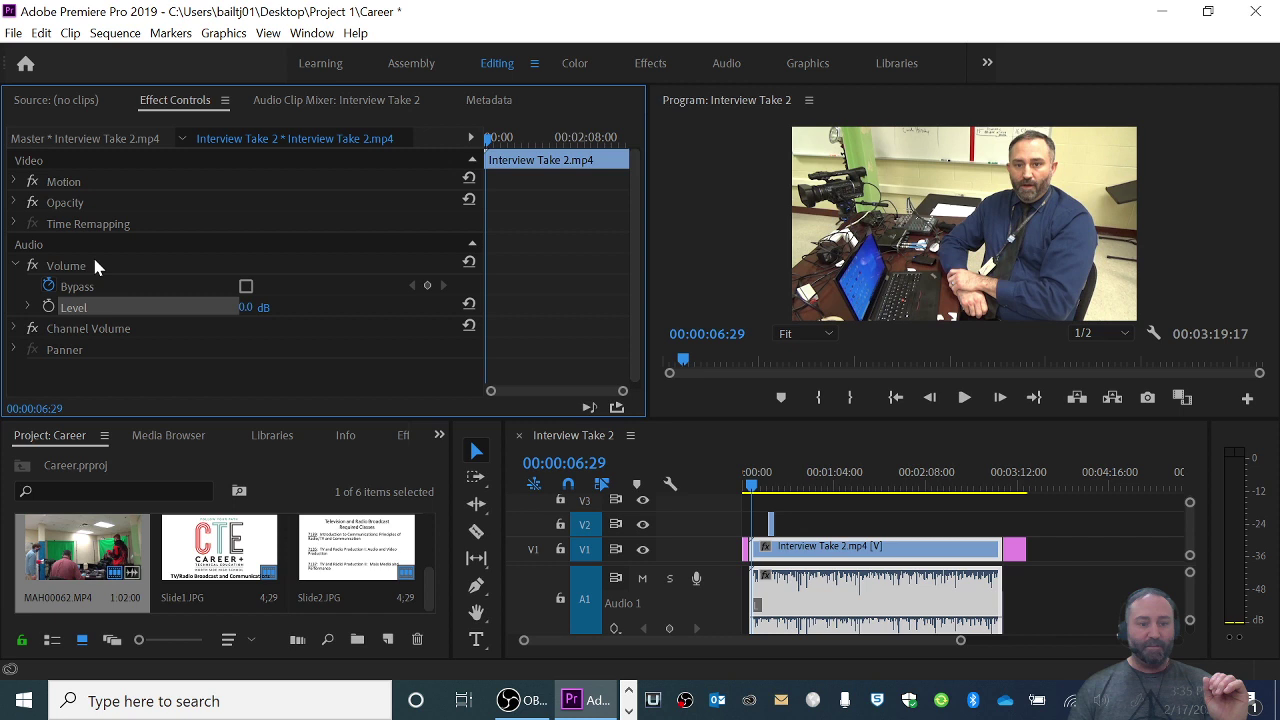
{"action": "left_click", "coordinate": [47, 306]}
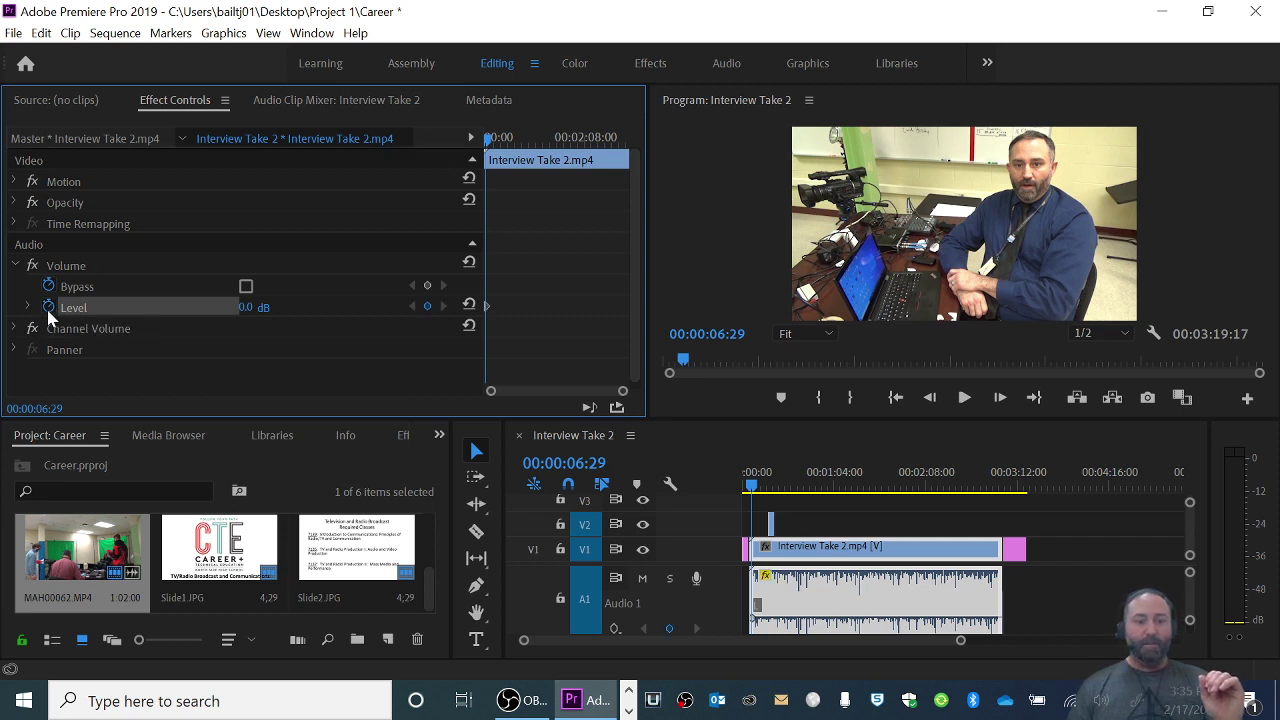
{"action": "left_click", "coordinate": [47, 306]}
{"action": "left_click", "coordinate": [732, 374]}
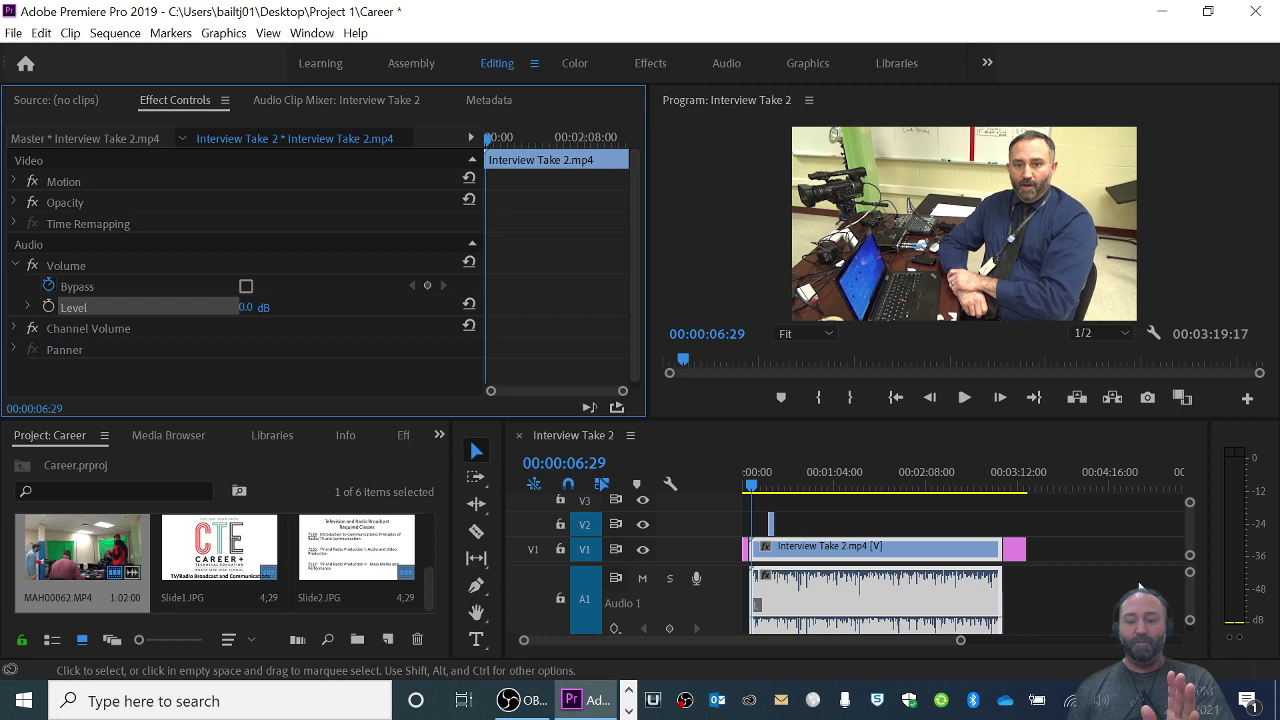
{"action": "left_click", "coordinate": [1187, 595]}
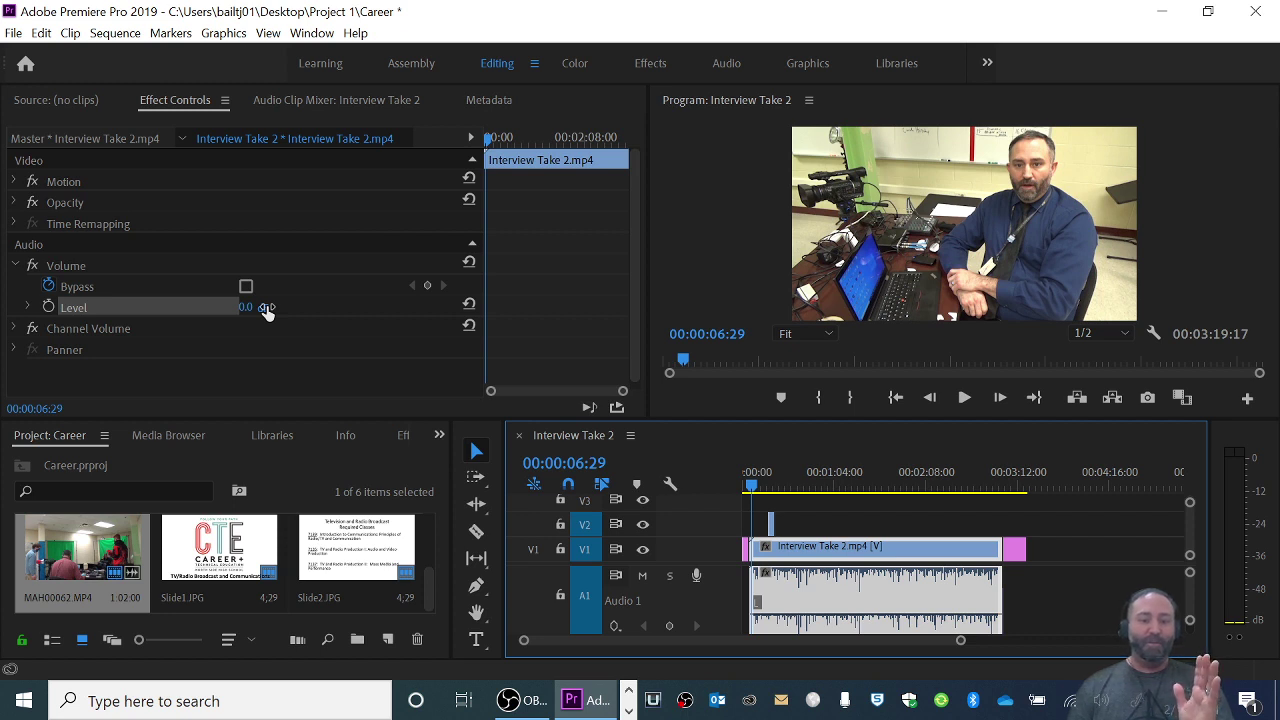
Undo a trial Volume Level change to keep 0.0 dB, then play the sequence to 00:00:12:10
{"action": "mouse_move", "coordinate": [265, 308]}
{"action": "left_mouse_down"}
{"action": "mouse_move", "coordinate": [227, 308]}
{"action": "mouse_move", "coordinate": [278, 310]}
{"action": "left_mouse_up"}
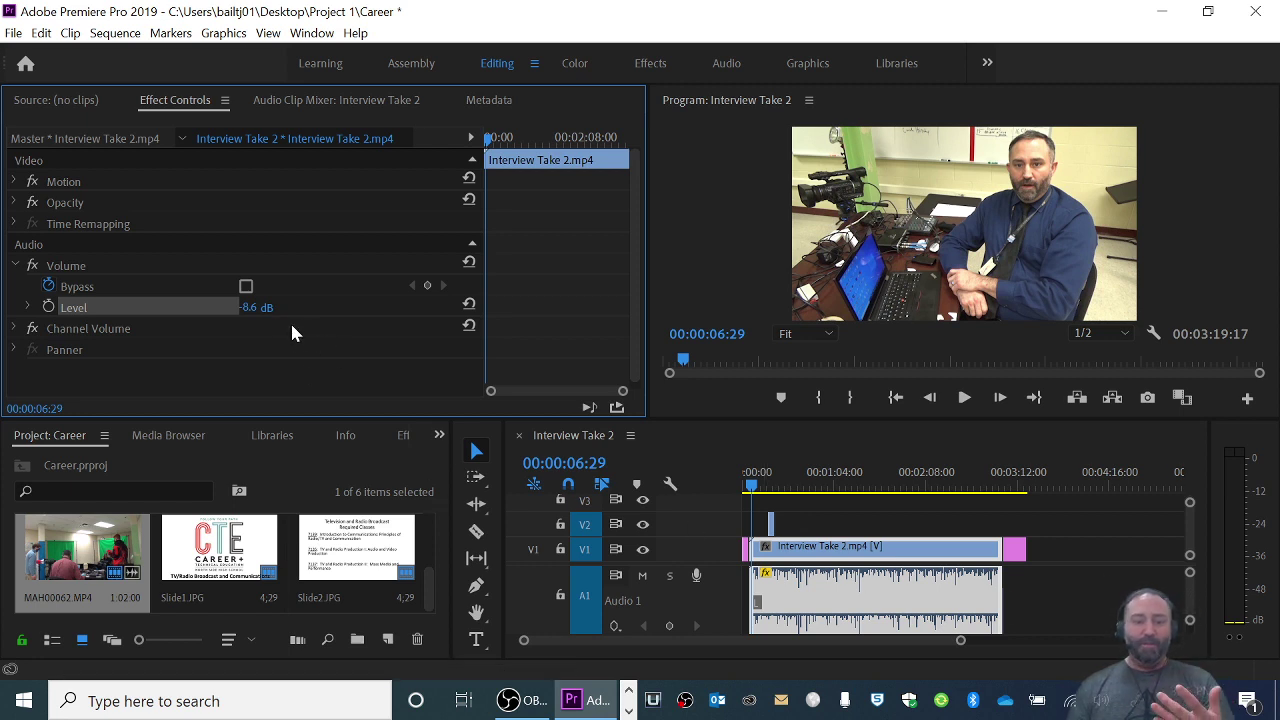
{"action": "key", "text": "ctrl+z"}
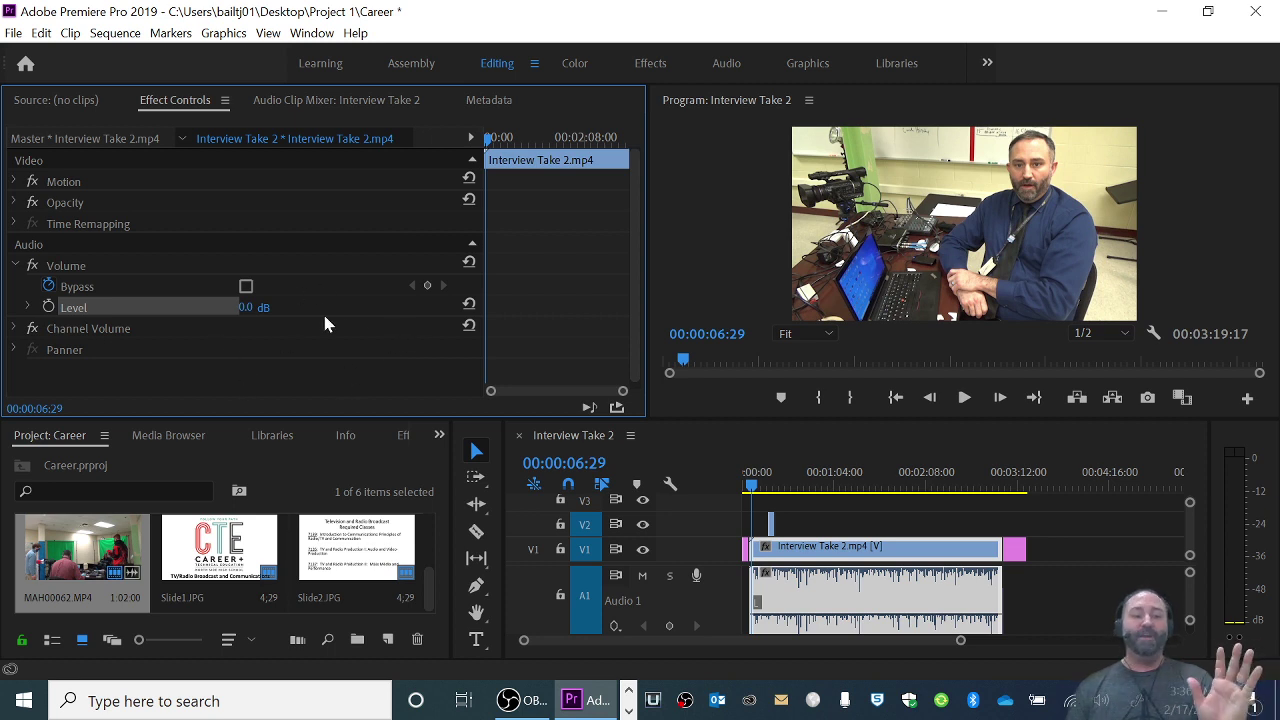
{"action": "left_click", "coordinate": [966, 398]}
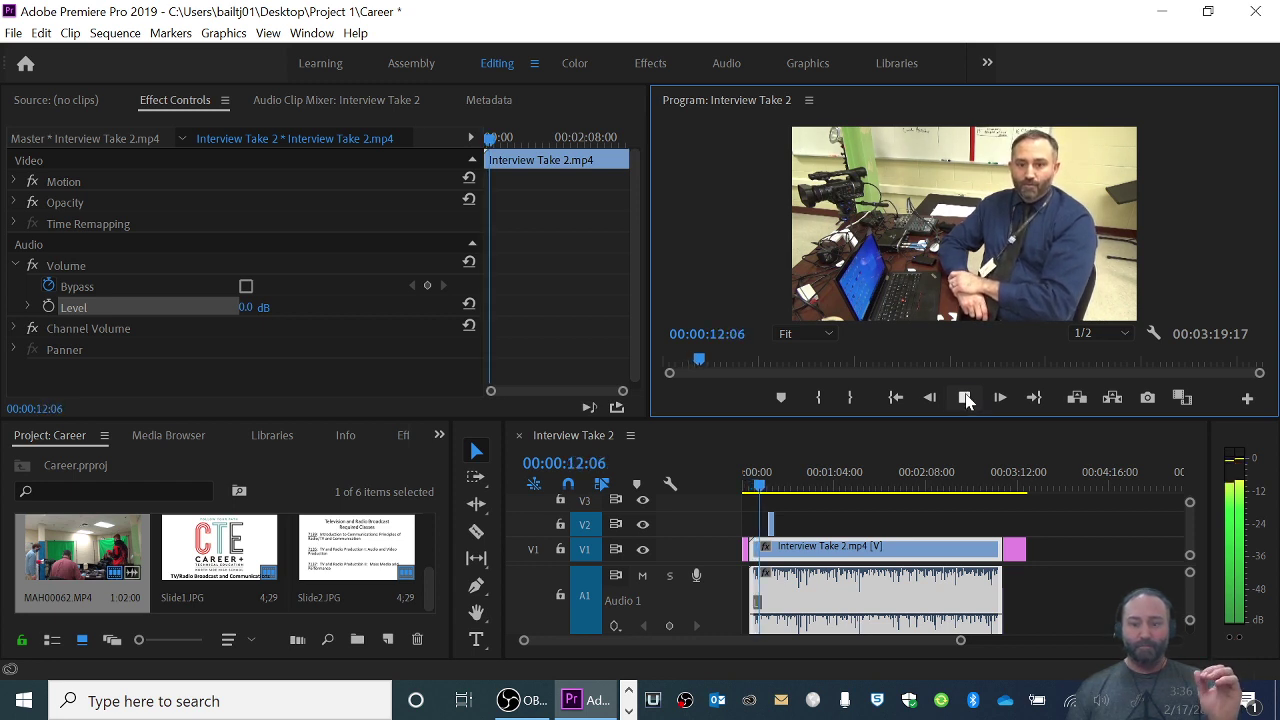
{"action": "left_click", "coordinate": [965, 398]}
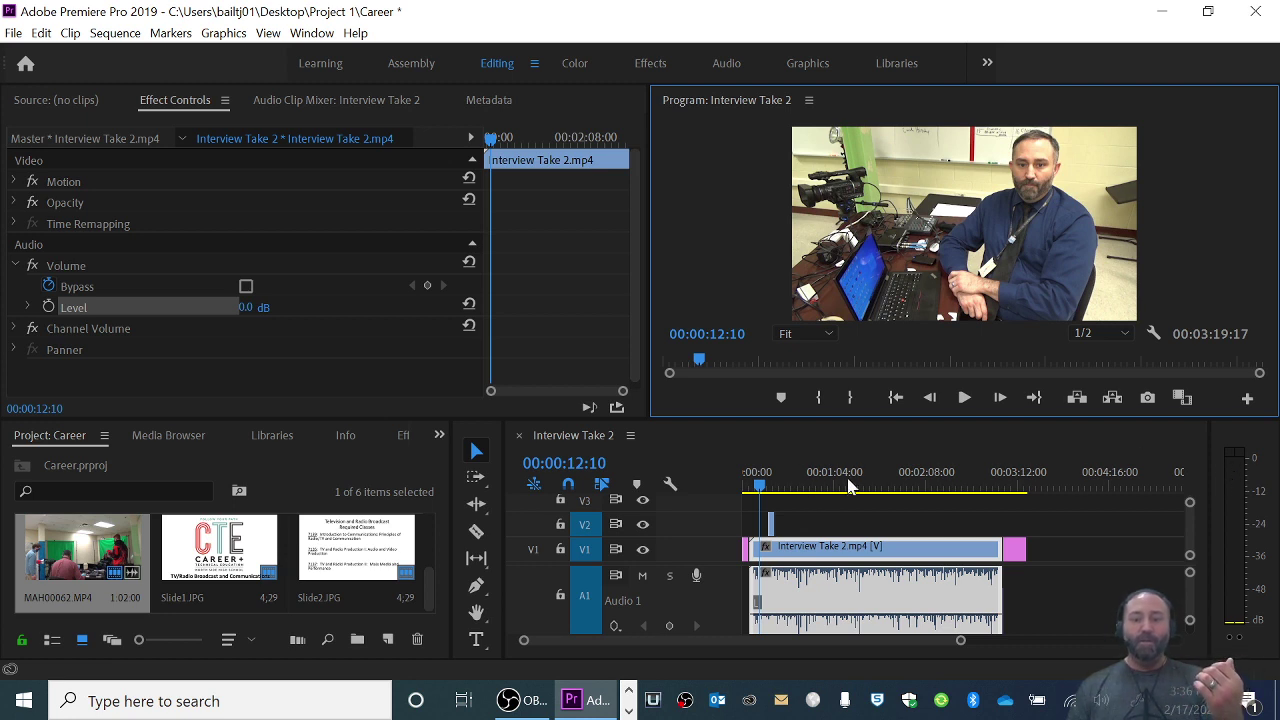
From 00:00:07:20, scrub Volume Level down to -6.5 dB and play back to check the meters
{"action": "left_click_drag", "start_coordinate": [762, 487], "coordinate": [755, 487]}
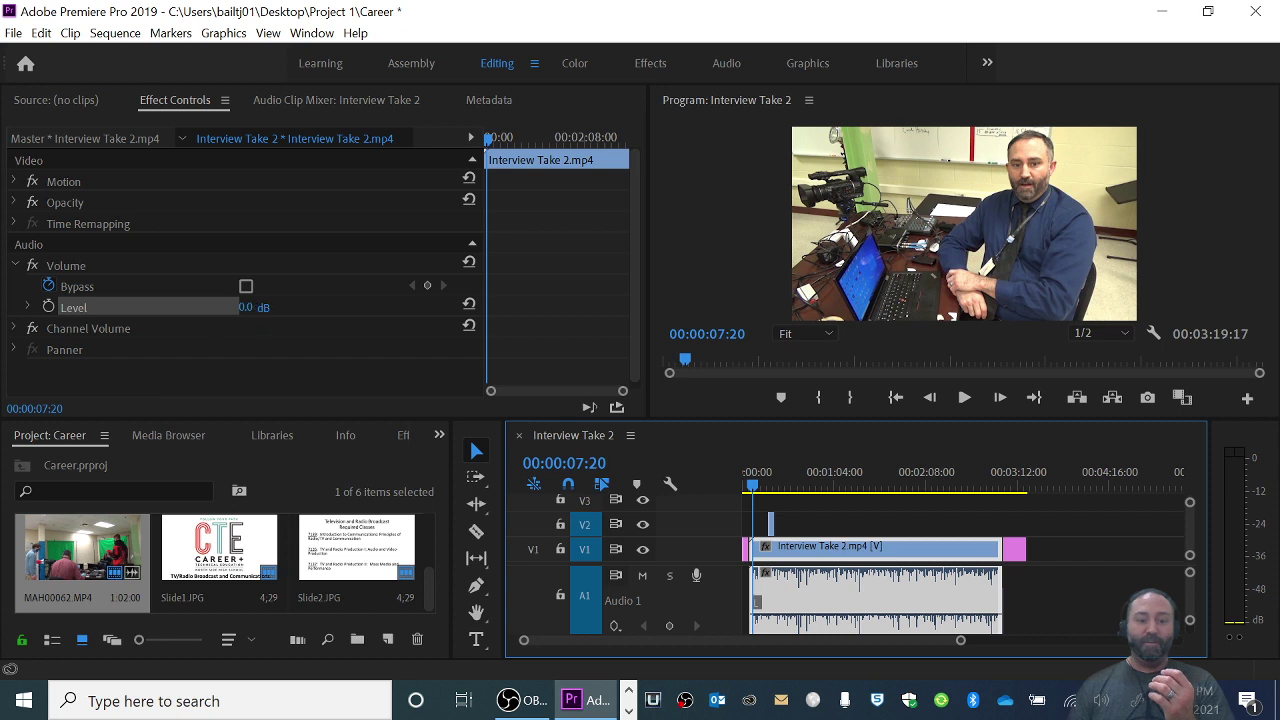
{"action": "key", "text": "shift+5"}
{"action": "left_click_drag", "start_coordinate": [246, 307], "coordinate": [200, 307]}
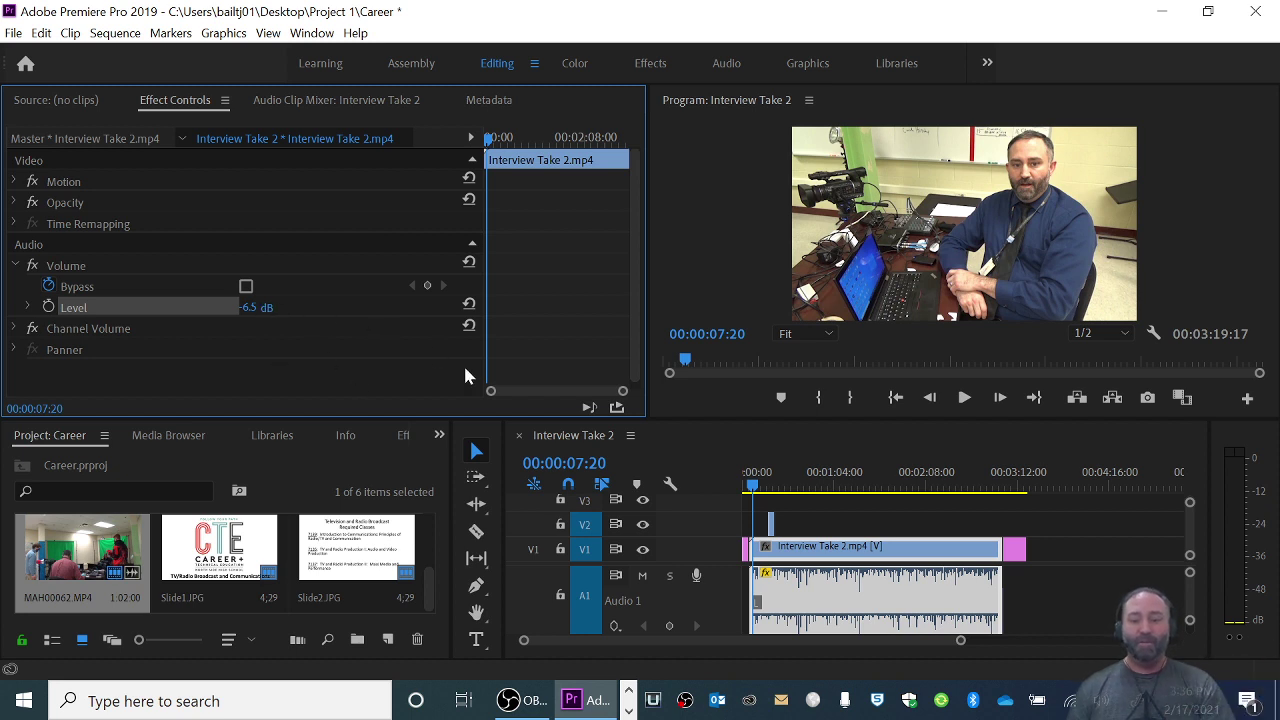
{"action": "left_click", "coordinate": [964, 398]}
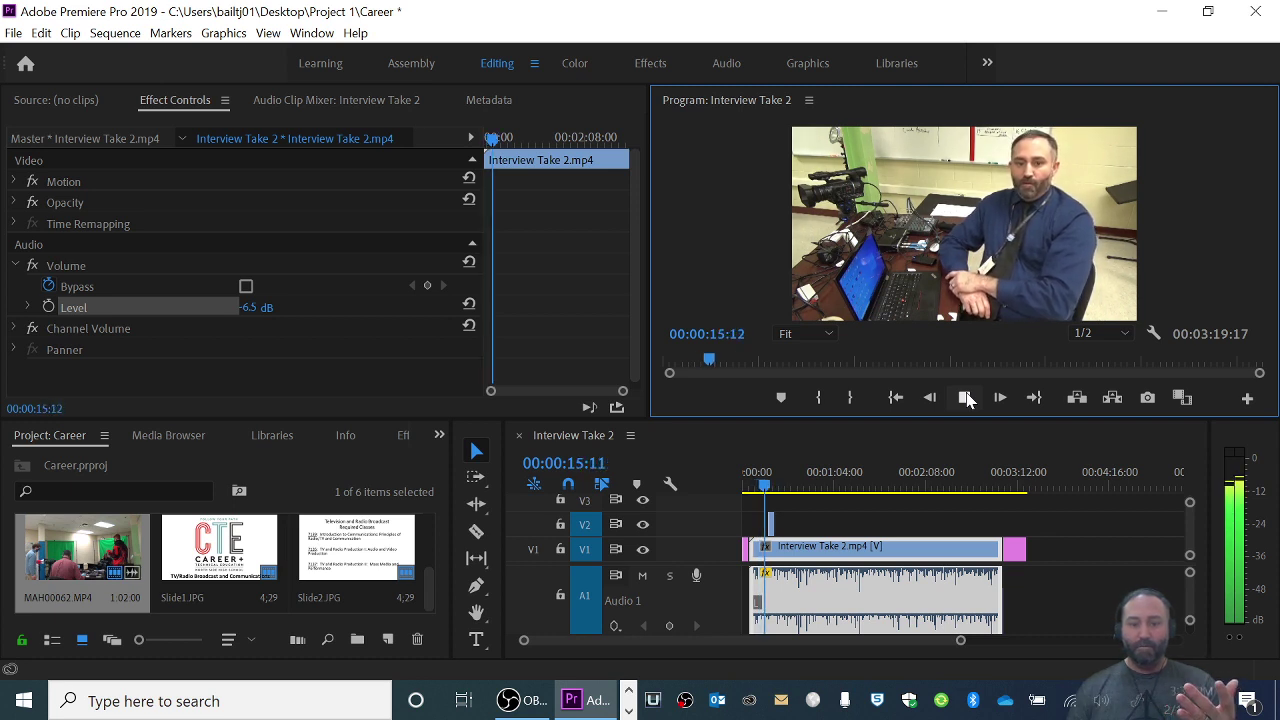
{"action": "left_click", "coordinate": [964, 398]}
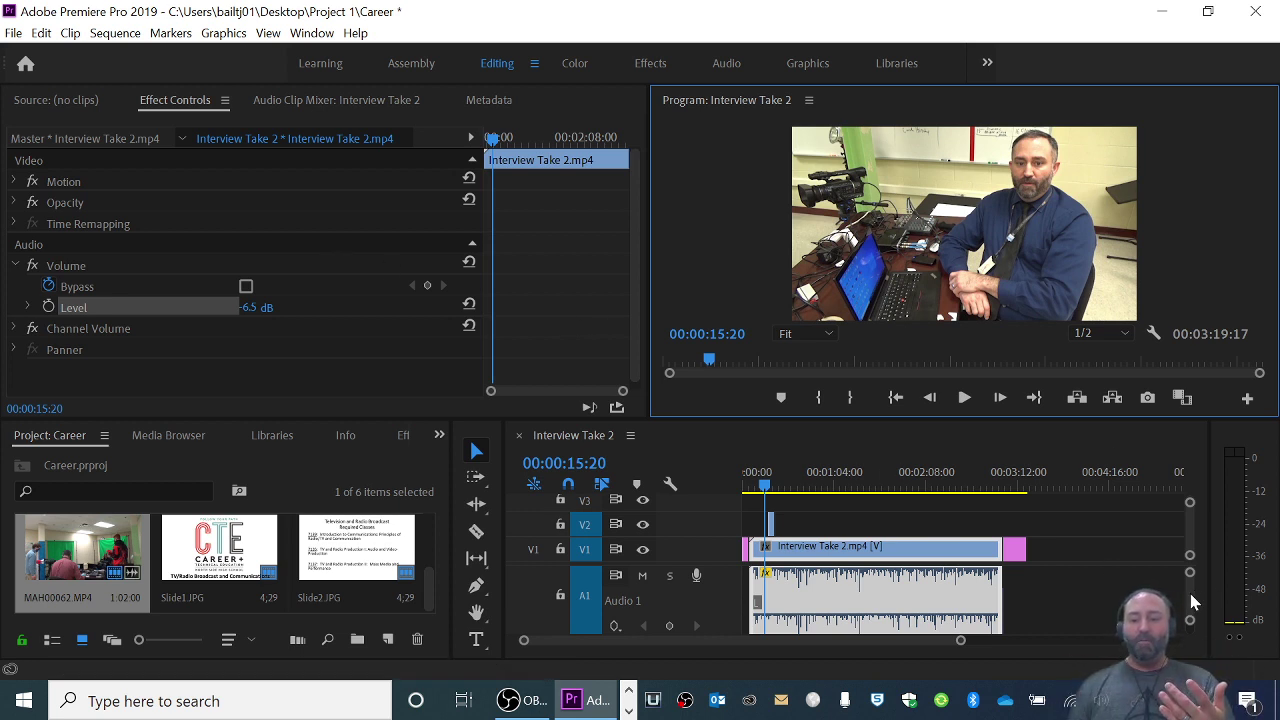
{"action": "scroll", "coordinate": [1185, 603], "scroll_direction": "down", "scroll_amount": 2}
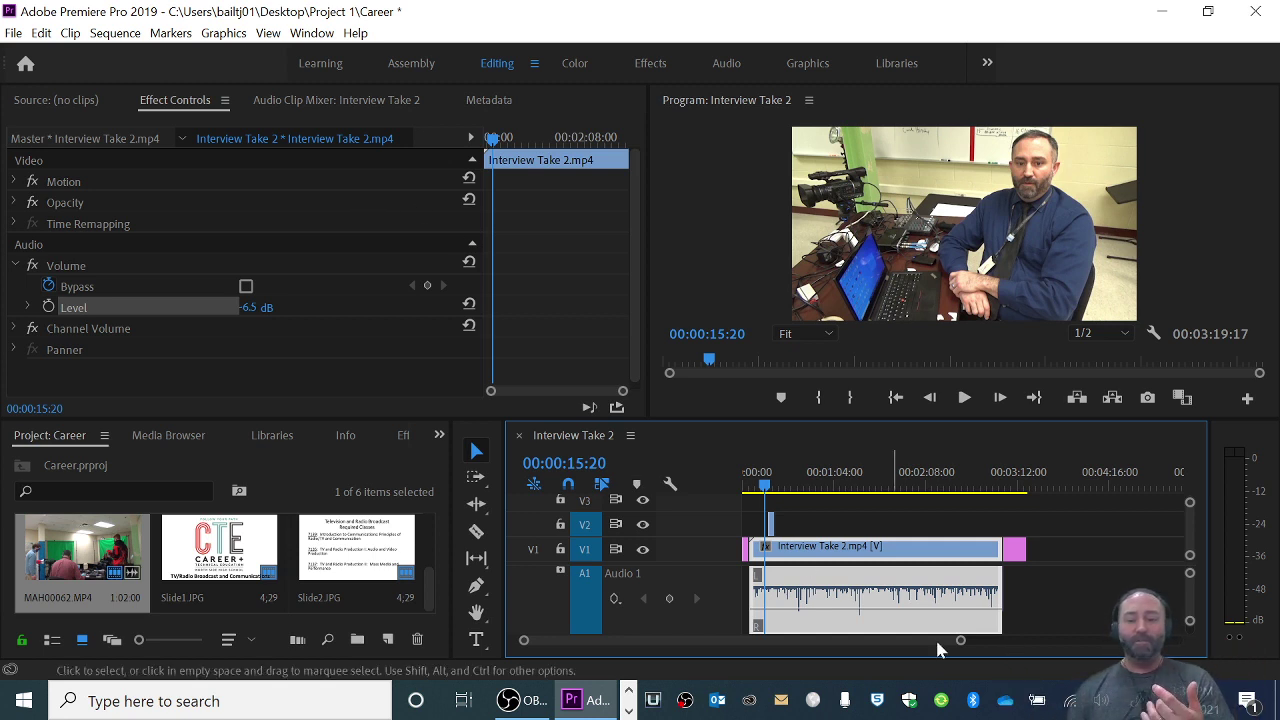
{"action": "left_click_drag", "start_coordinate": [896, 615], "coordinate": [896, 615]}
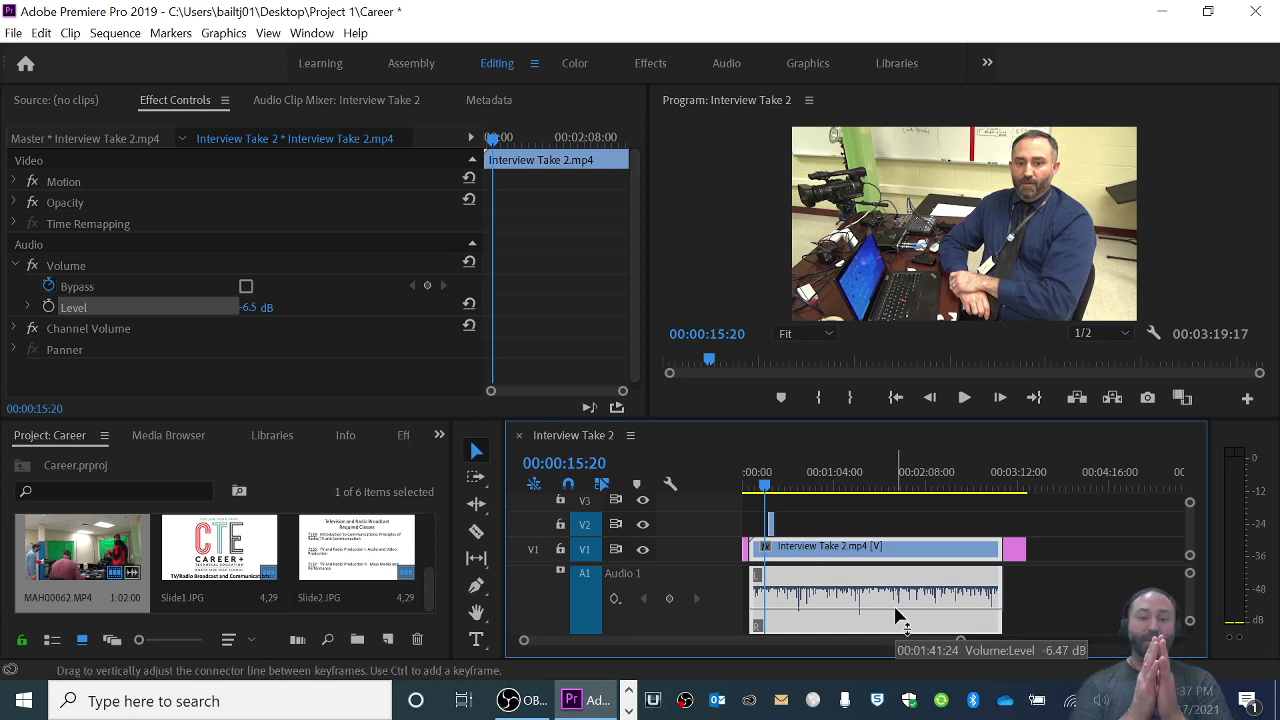